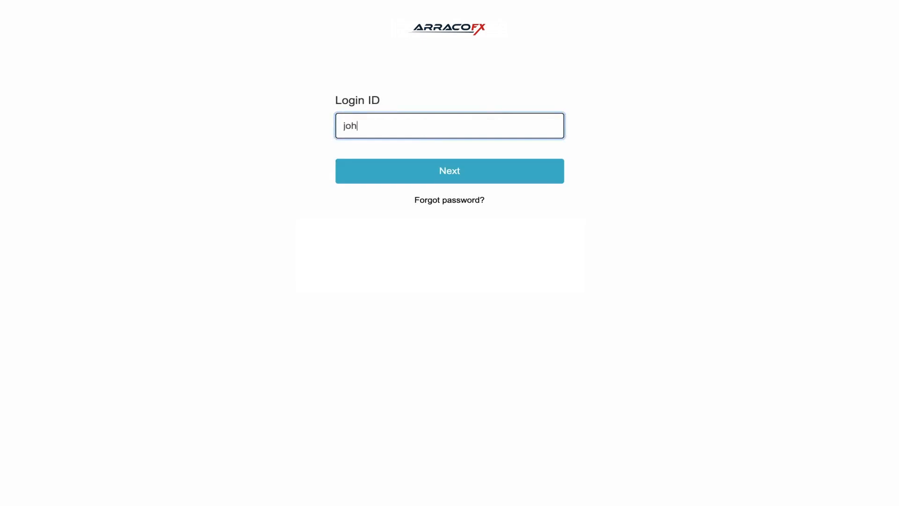
# Log in to the account with the login ID and the account password
pyautogui.write('ABC')
pyautogui.click(451, 169)
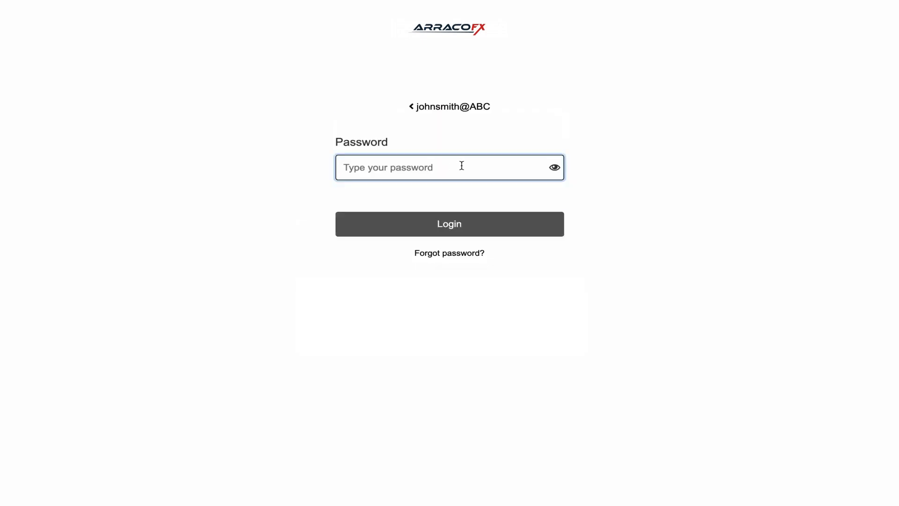
pyautogui.write('••••••••••••')
pyautogui.press('Return')
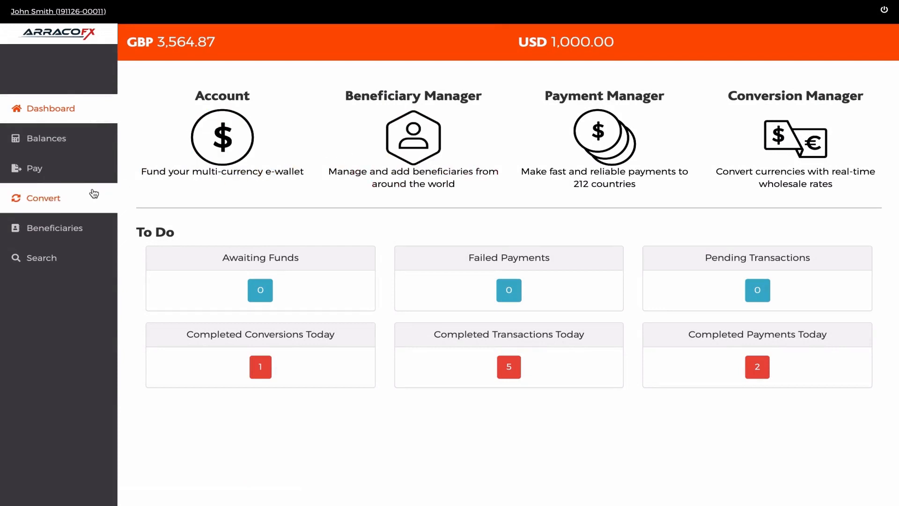
# Start a currency conversion that sells British Pounds (GBP) and buys United States Dollar (USD)
pyautogui.click(47, 201)
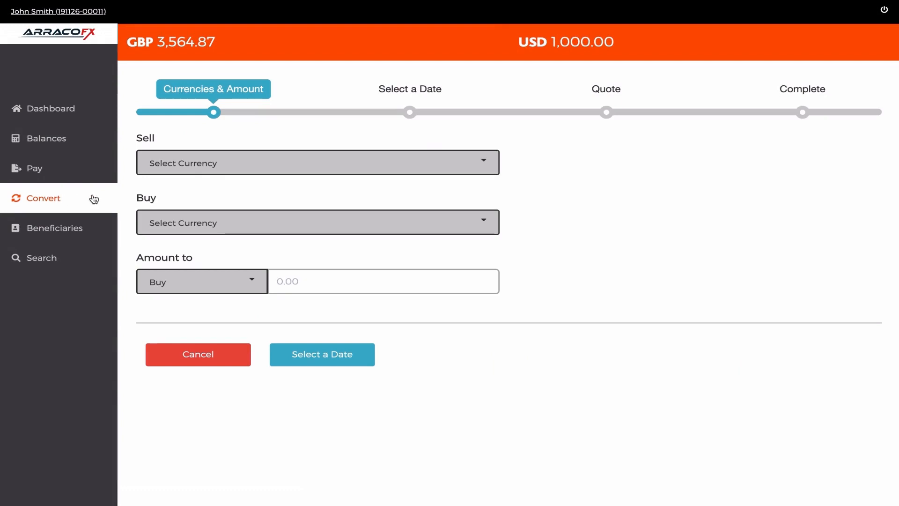
pyautogui.click(222, 164)
pyautogui.write('gbp')
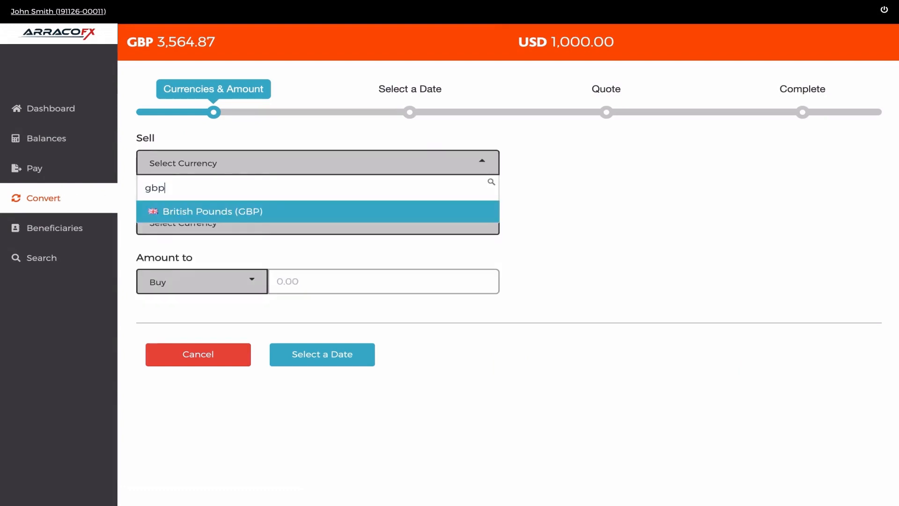
pyautogui.click(216, 209)
pyautogui.click(213, 221)
pyautogui.write('usd')
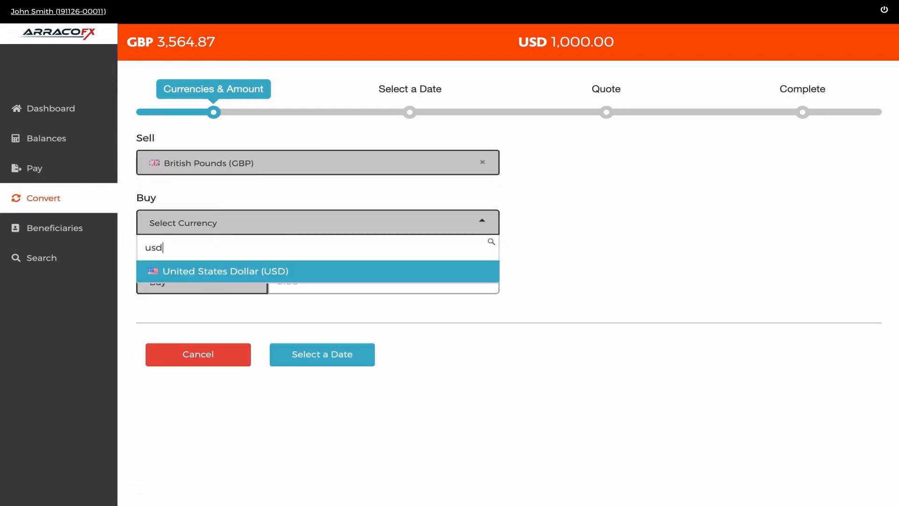
pyautogui.click(220, 272)
# Keep the conversion amount on Buy, set it to 2000, and proceed to the date selection
pyautogui.click(216, 281)
pyautogui.click(217, 283)
pyautogui.click(217, 285)
pyautogui.click(183, 354)
pyautogui.click(203, 290)
pyautogui.click(197, 330)
pyautogui.click(298, 281)
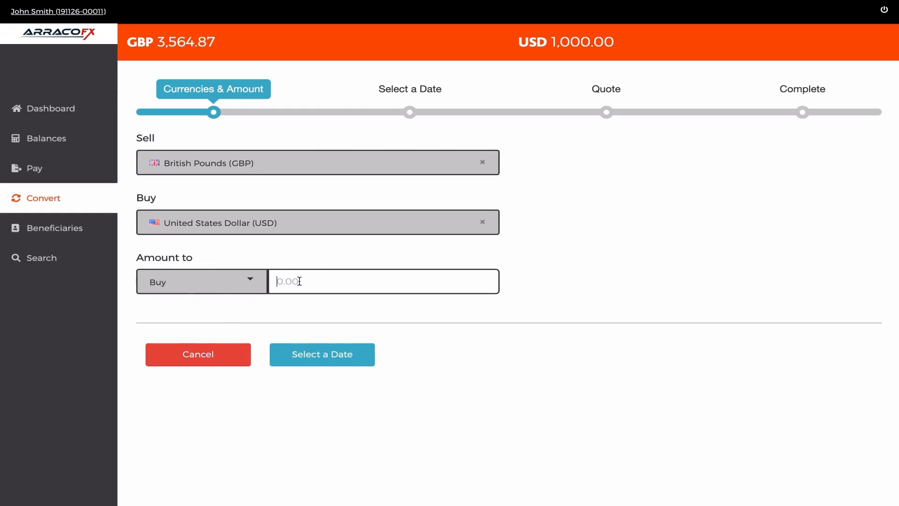
pyautogui.write('2000')
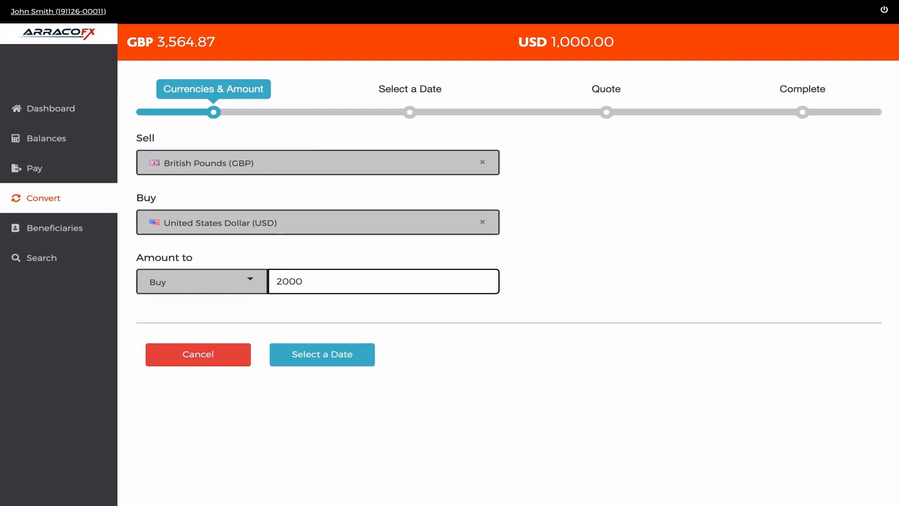
pyautogui.click(309, 356)
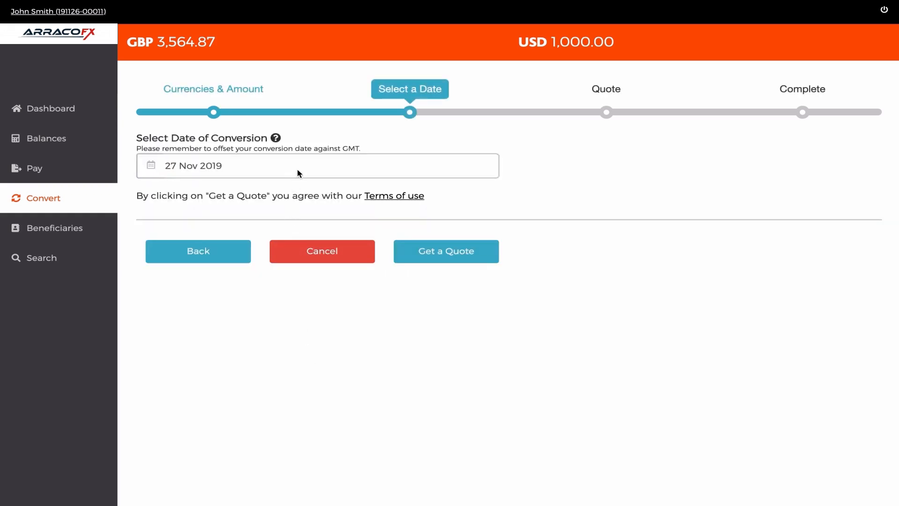
# Choose 27 Nov 2019 as the conversion date and request a quote
pyautogui.click(298, 172)
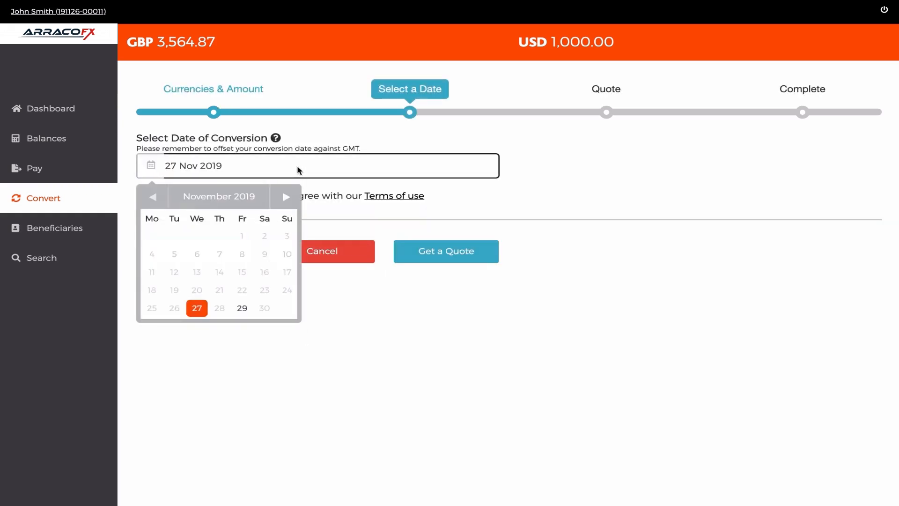
pyautogui.click(199, 309)
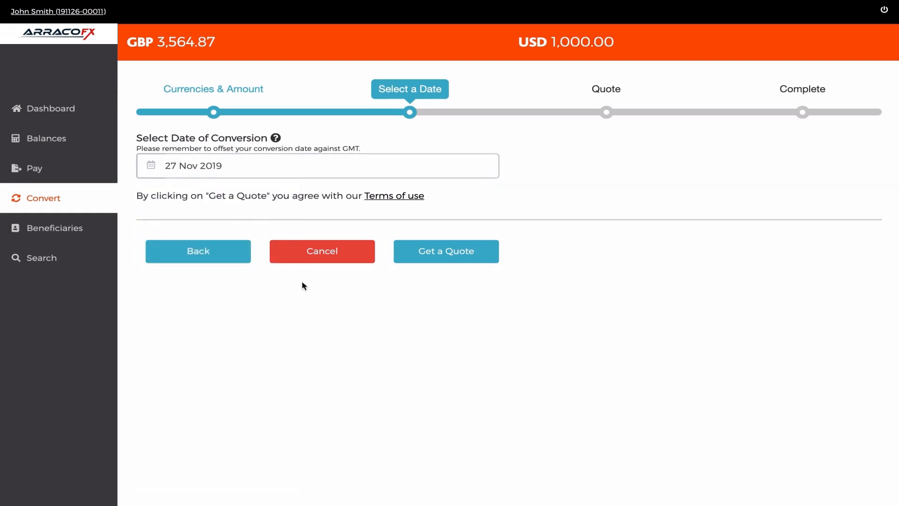
pyautogui.click(442, 252)
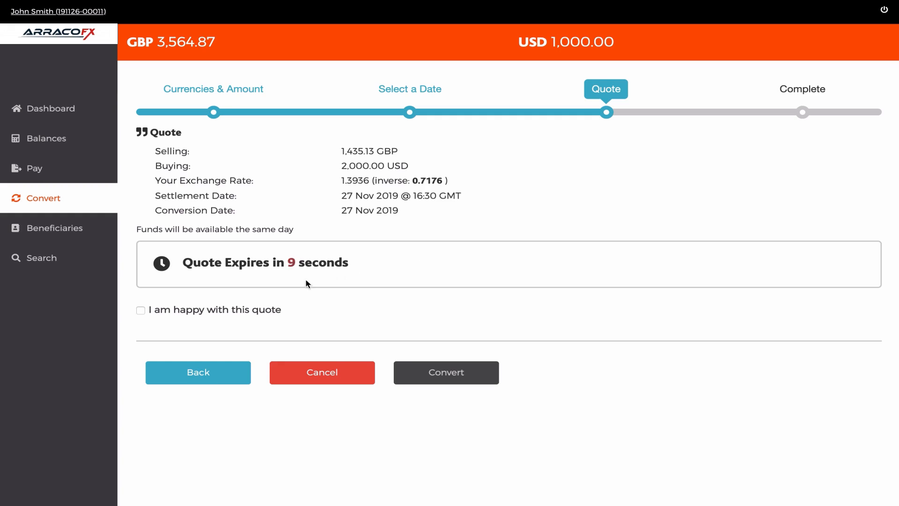
# Accept the quote, carry out the conversion, and look through the conversion and settlement details
pyautogui.click(141, 311)
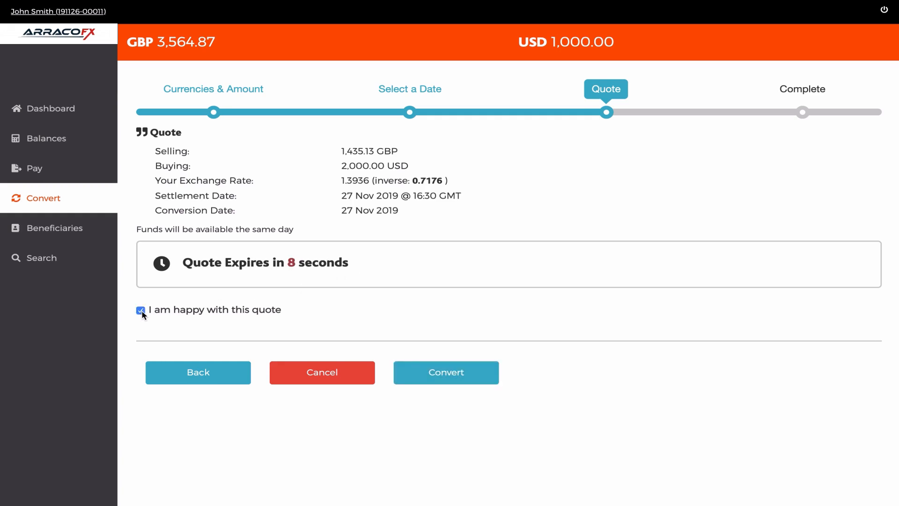
pyautogui.click(457, 373)
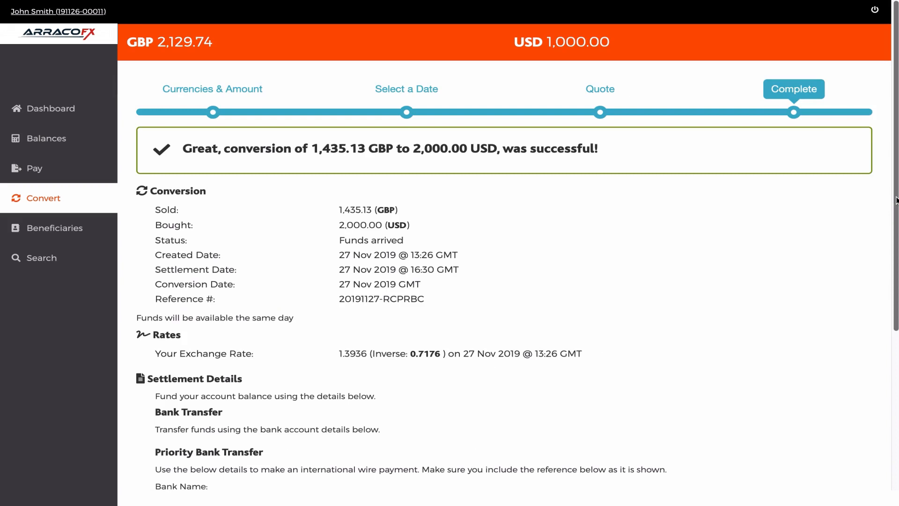
pyautogui.moveTo(897, 200); pyautogui.dragTo(897, 378)
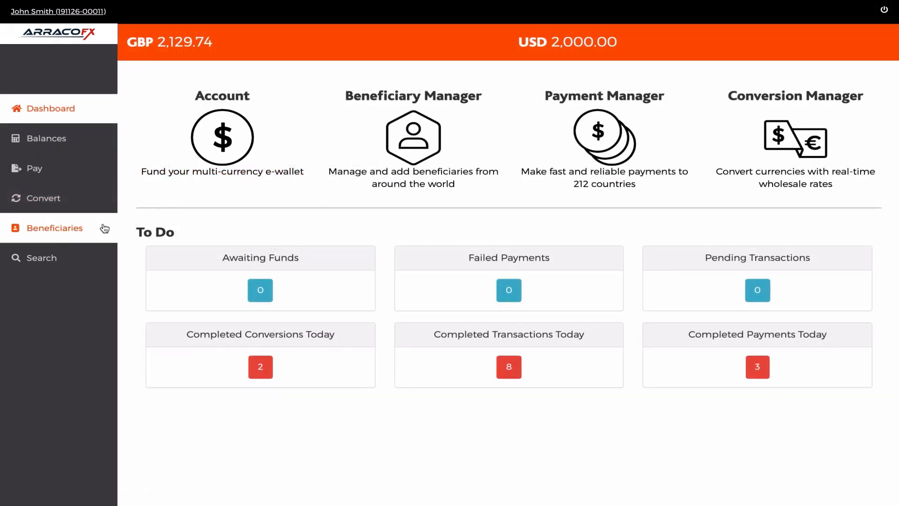
# Find the past conversions, open the first listed one, and return to the dashboard
pyautogui.click(37, 258)
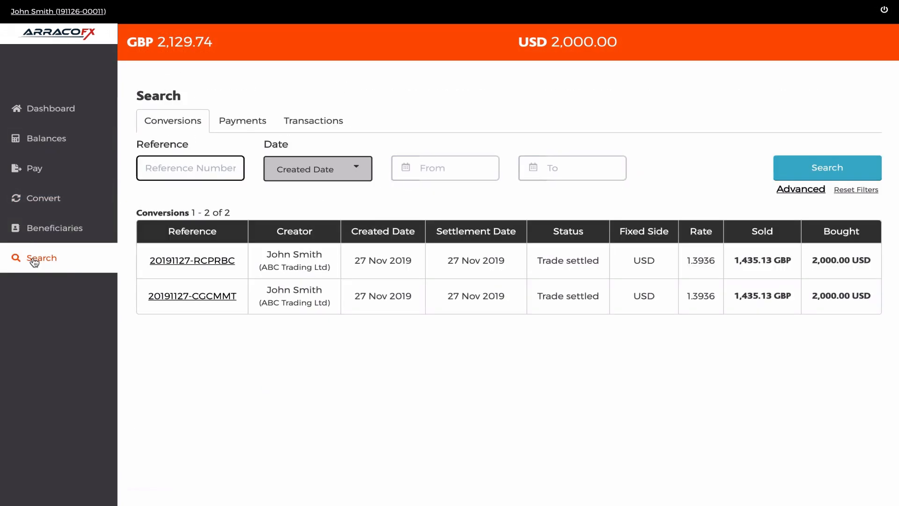
pyautogui.click(172, 262)
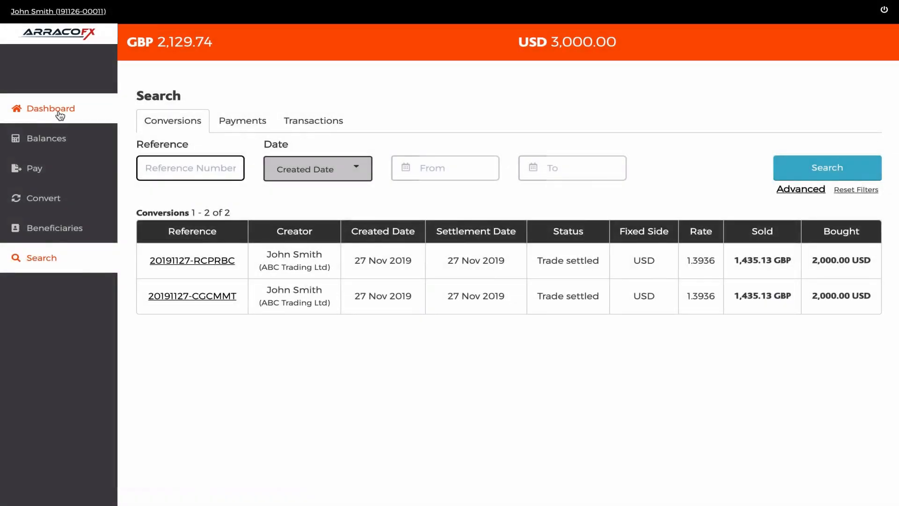
pyautogui.click(60, 115)
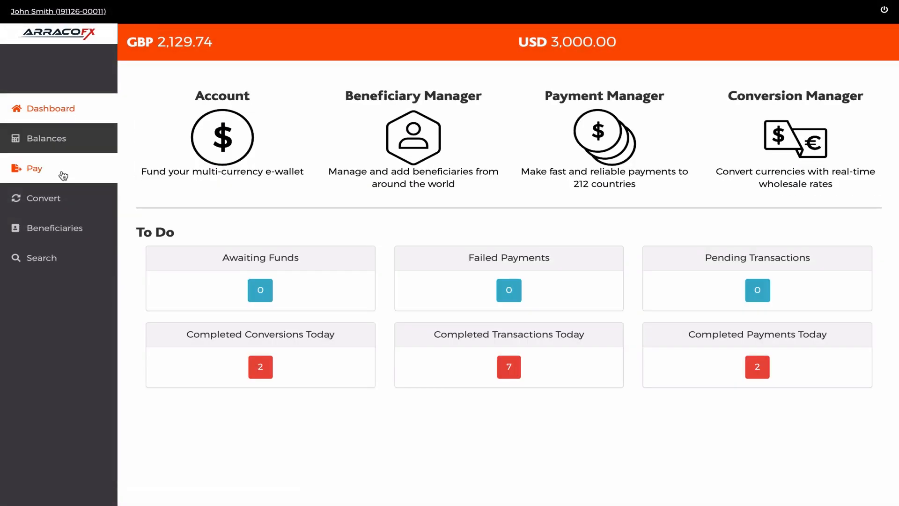
# Start adding a new beneficiary with the nickname ABC Trading Ltd (USD)
pyautogui.click(71, 231)
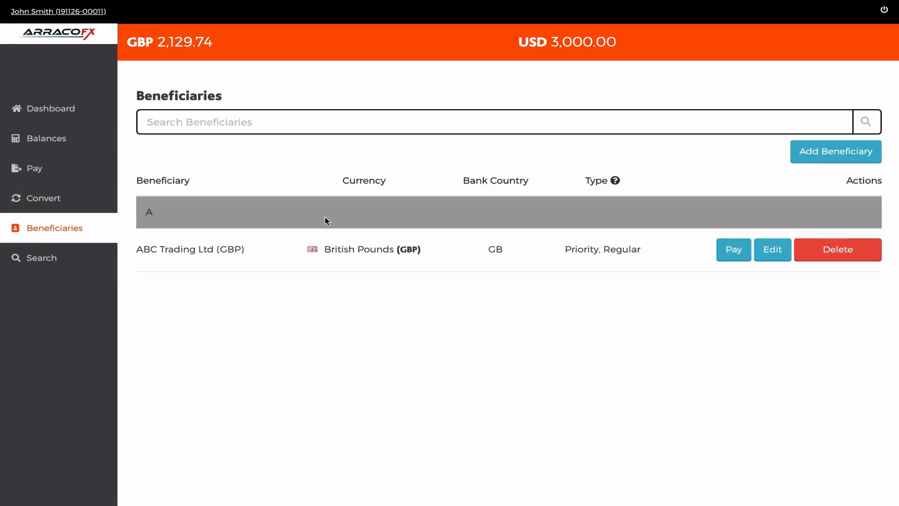
pyautogui.click(832, 148)
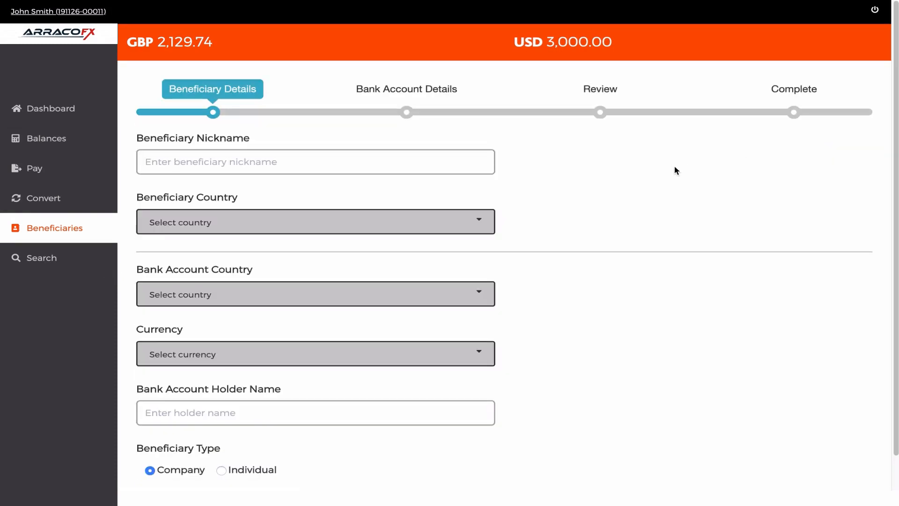
pyautogui.click(423, 165)
pyautogui.write('ABC Trading Ltd (USD')
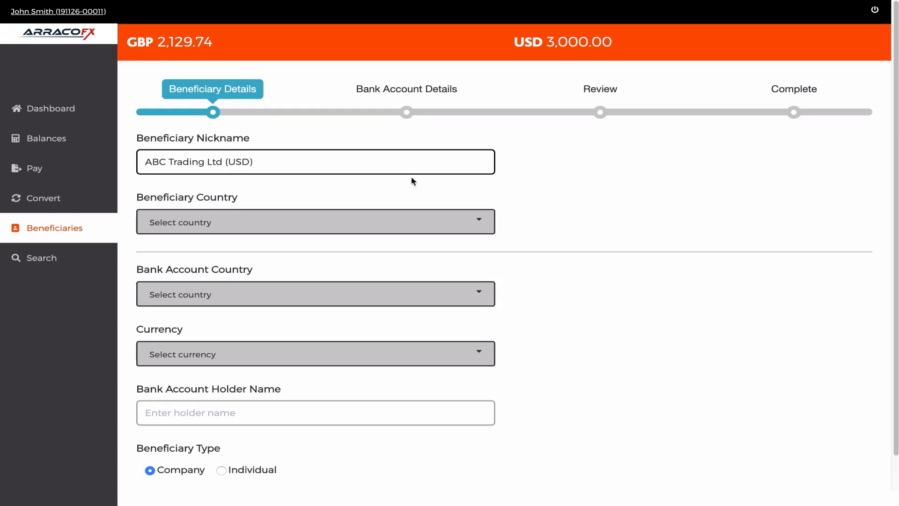
# Set both the beneficiary country and the bank account country to United States
pyautogui.click(353, 220)
pyautogui.write('united')
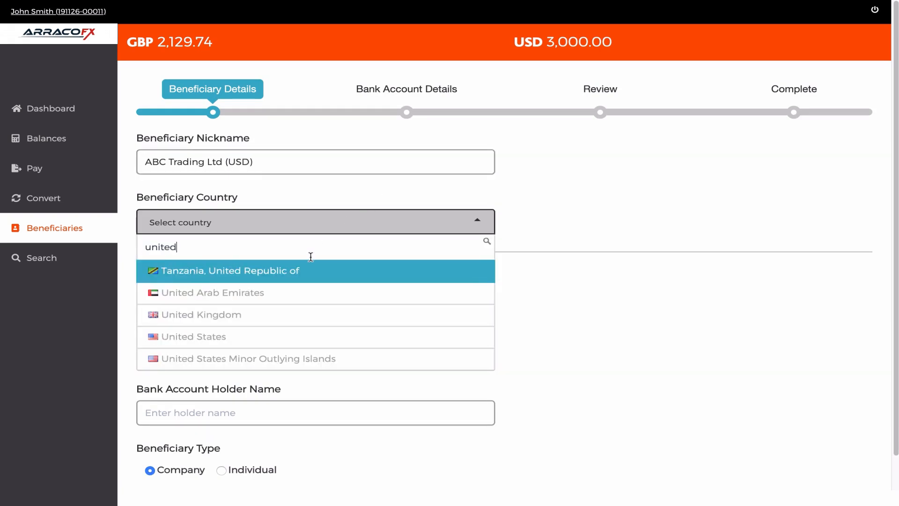
pyautogui.click(234, 336)
pyautogui.click(243, 295)
pyautogui.write('united')
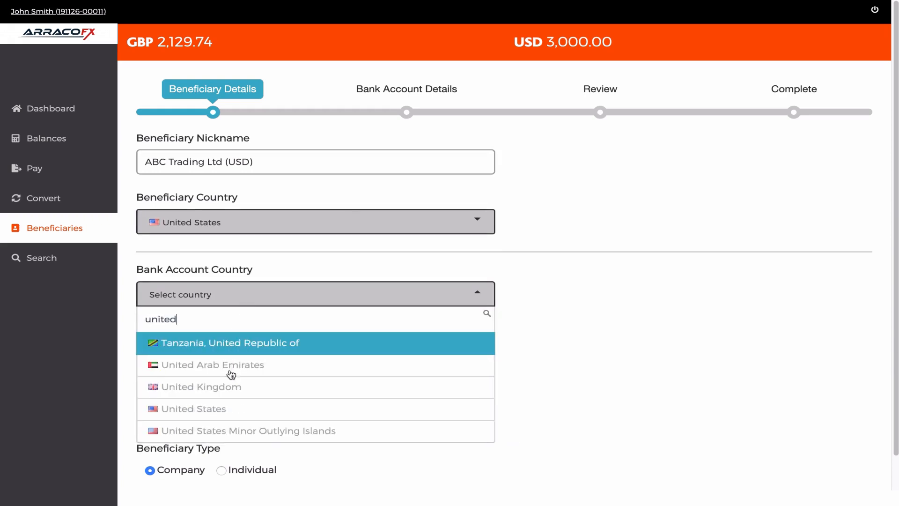
pyautogui.click(215, 409)
# Set the currency to United States Dollar (USD) and the bank account holder to ABC Trading Ltd, and continue to the bank account details
pyautogui.click(224, 357)
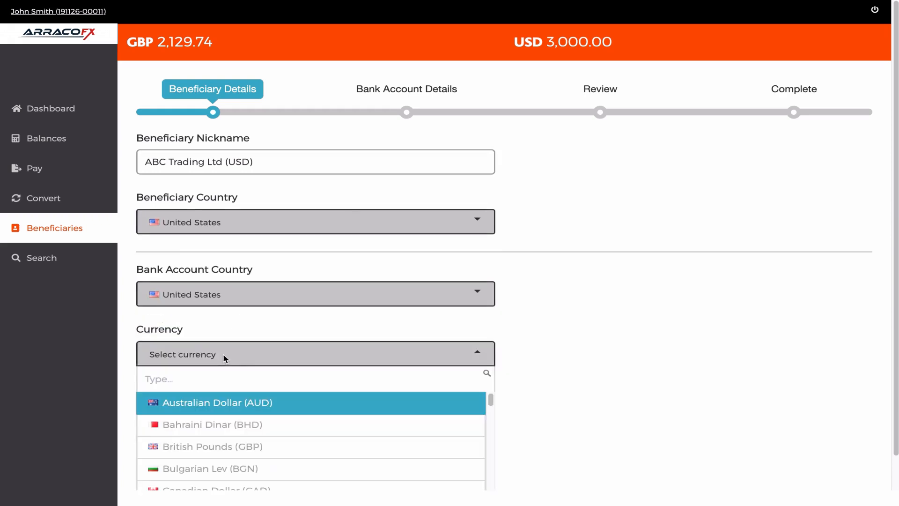
pyautogui.write('usd')
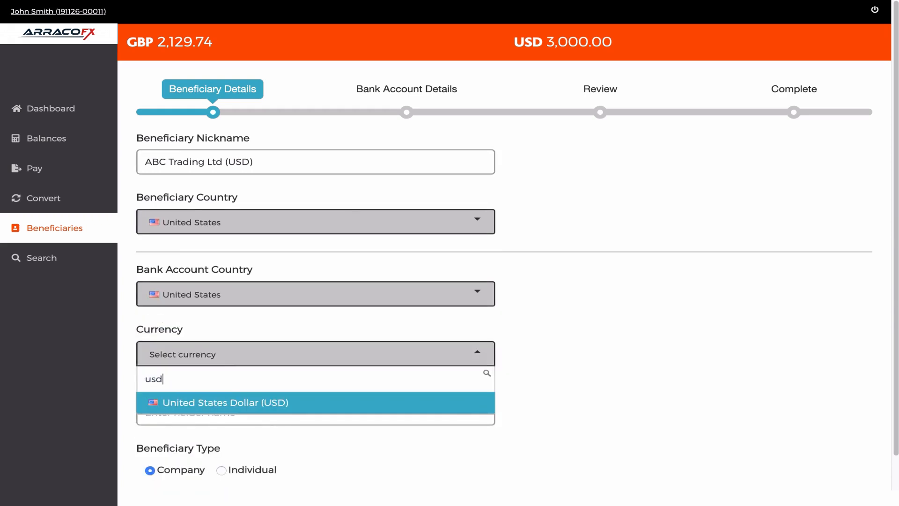
pyautogui.click(222, 401)
pyautogui.click(212, 407)
pyautogui.write('A')
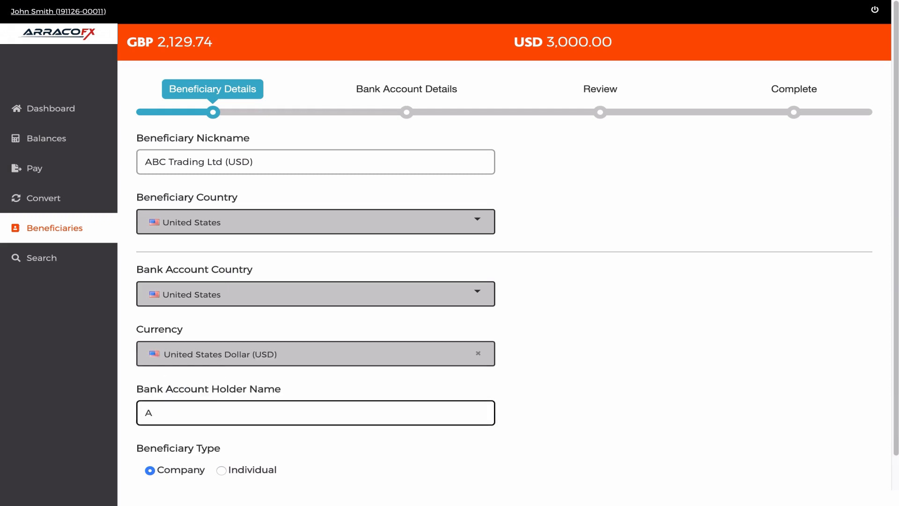
pyautogui.write('BC Trading Ltd')
pyautogui.scroll(-1, 893, 410)
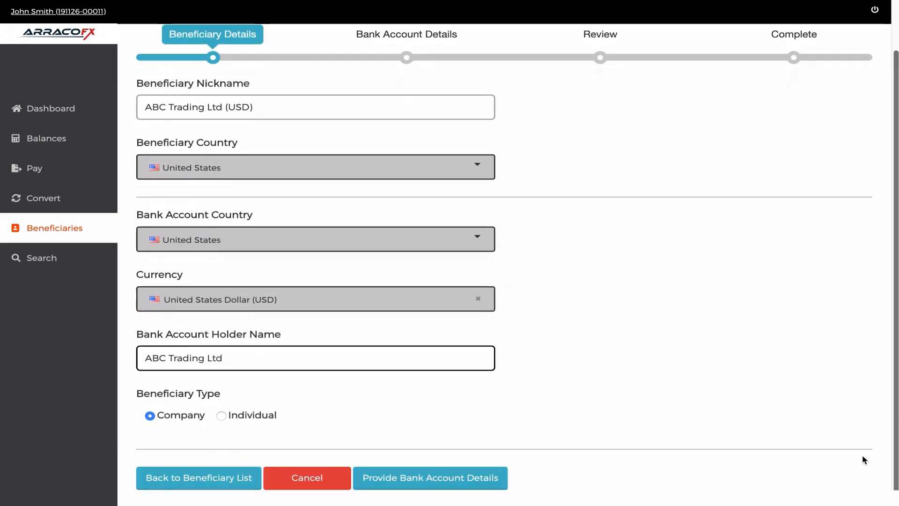
pyautogui.click(462, 480)
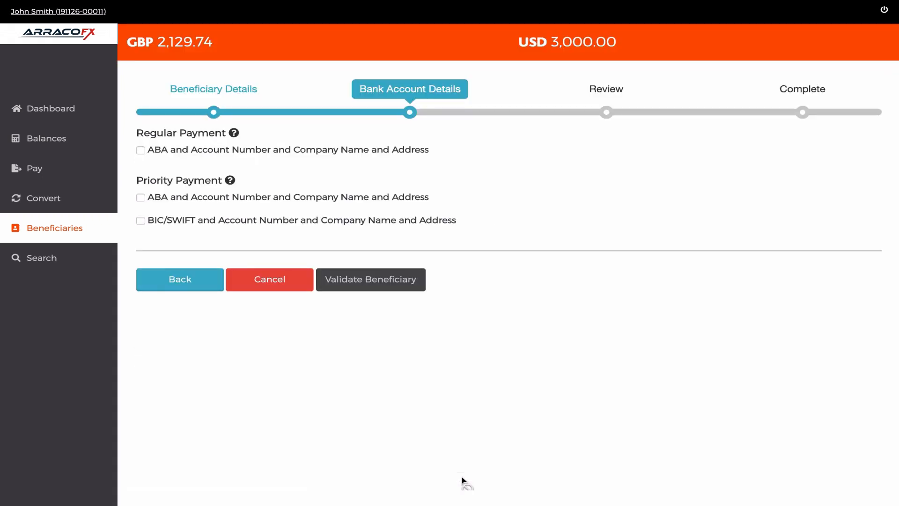
# Enable the BIC/SWIFT priority payment option and enter the BIC/SWIFT code BARCUS33 and the beneficiary's account number
pyautogui.click(141, 220)
pyautogui.click(154, 267)
pyautogui.write('BARCUS33')
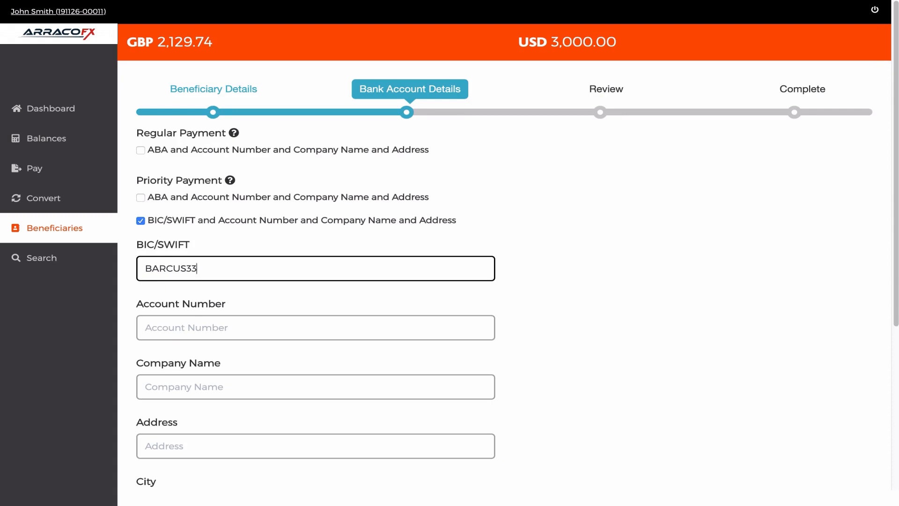
pyautogui.click(192, 322)
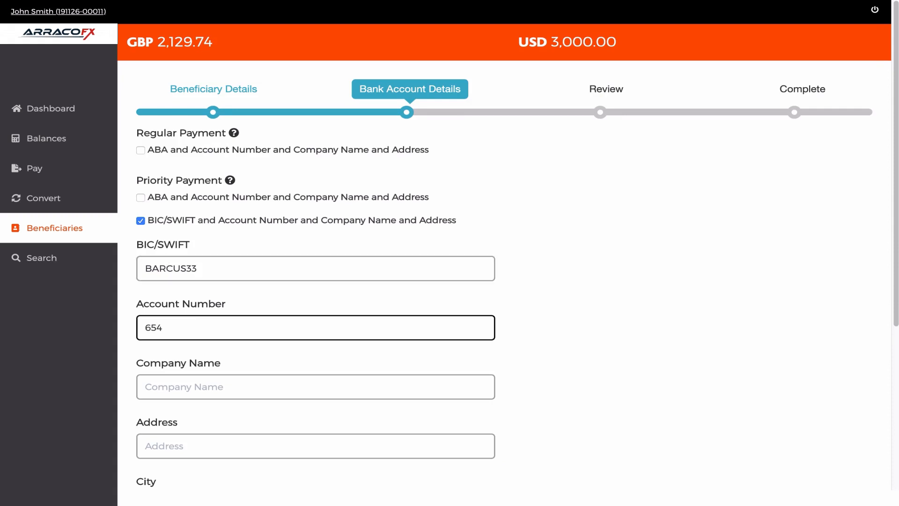
# Enter ABC Trading Ltd as the company name and fill in the beneficiary's address and city
pyautogui.click(195, 380)
pyautogui.write('ABC Trading Ltd')
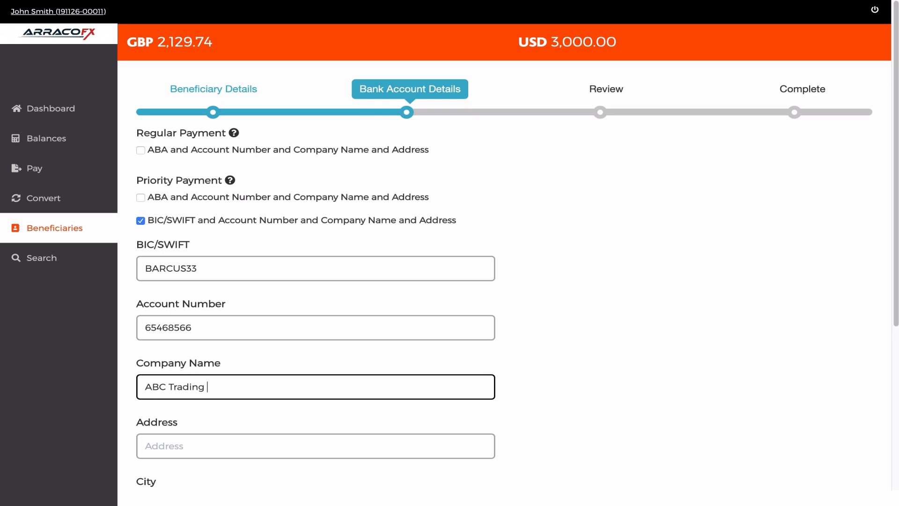
pyautogui.click(198, 441)
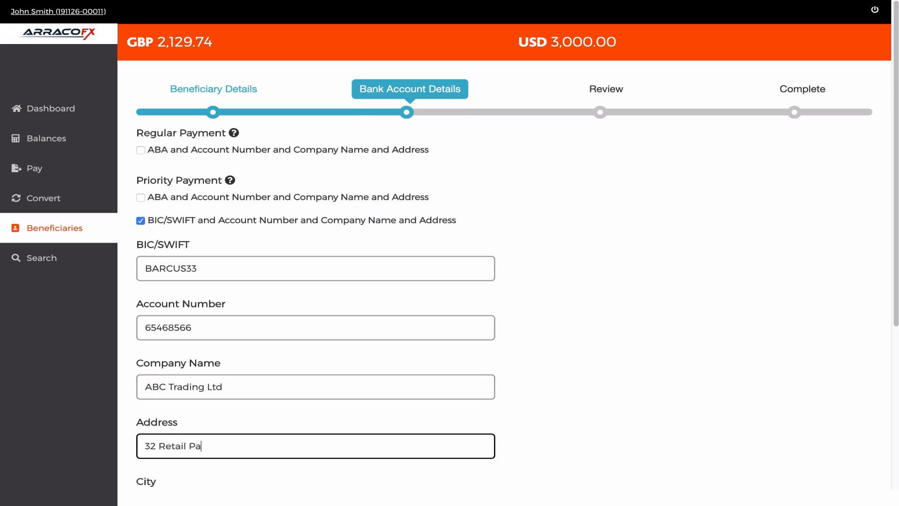
pyautogui.press('Tab')
pyautogui.write('New York City')
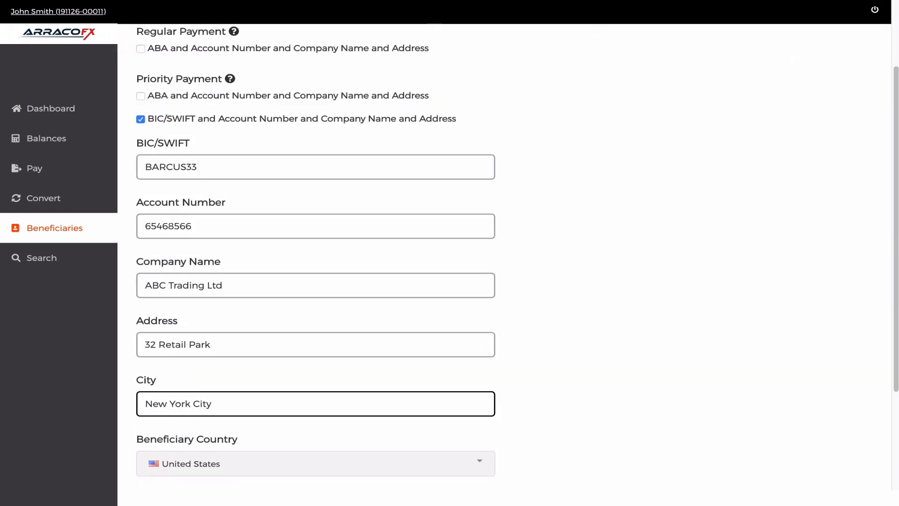
# Fill in the beneficiary's state and postcode, and validate the beneficiary
pyautogui.press('Tab')
pyautogui.click(206, 411)
pyautogui.write('new')
pyautogui.click(171, 388)
pyautogui.click(205, 470)
pyautogui.write('10037')
pyautogui.scroll(-2, 889, 401)
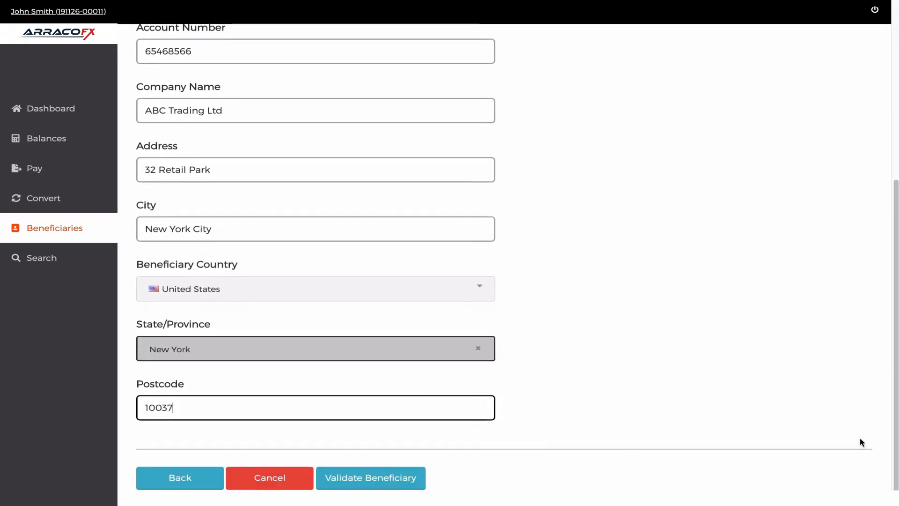
pyautogui.click(362, 476)
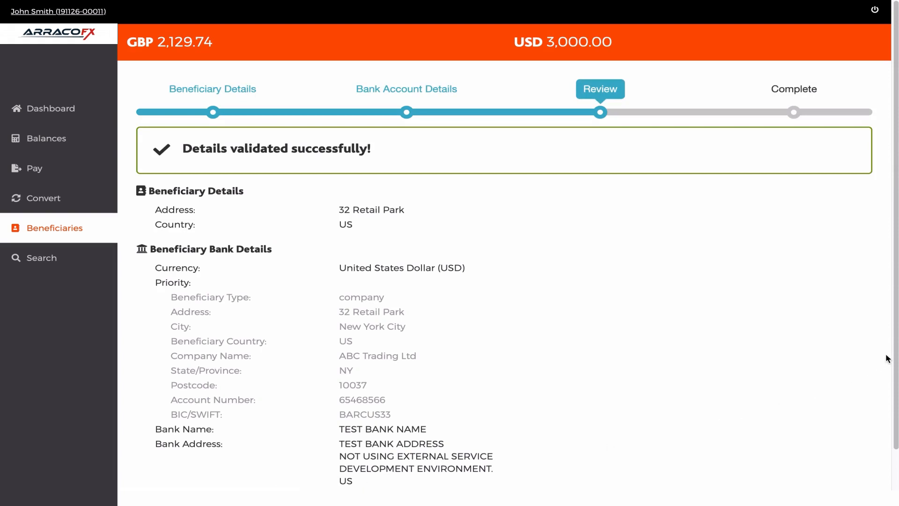
# Review the validated details and create the ABC Trading Ltd US dollar beneficiary
pyautogui.scroll(-1, 897, 366)
pyautogui.scroll(-3, 896, 367)
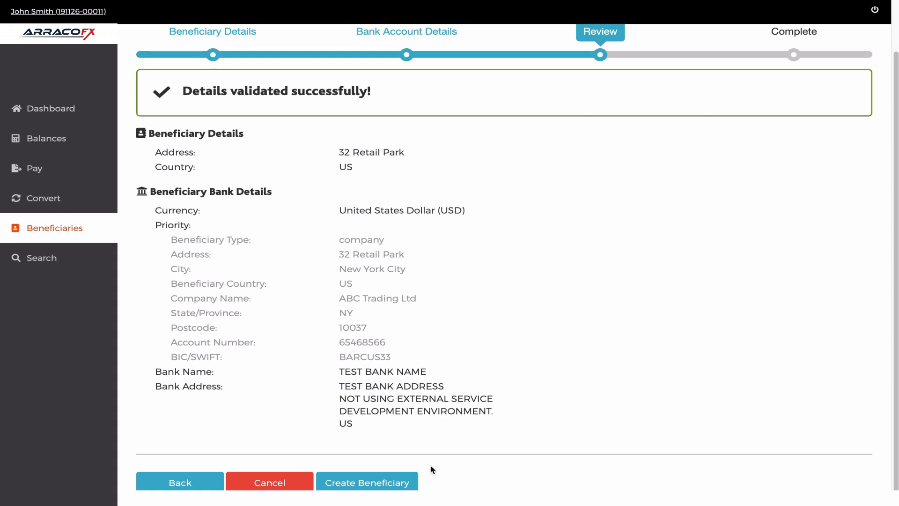
pyautogui.click(347, 484)
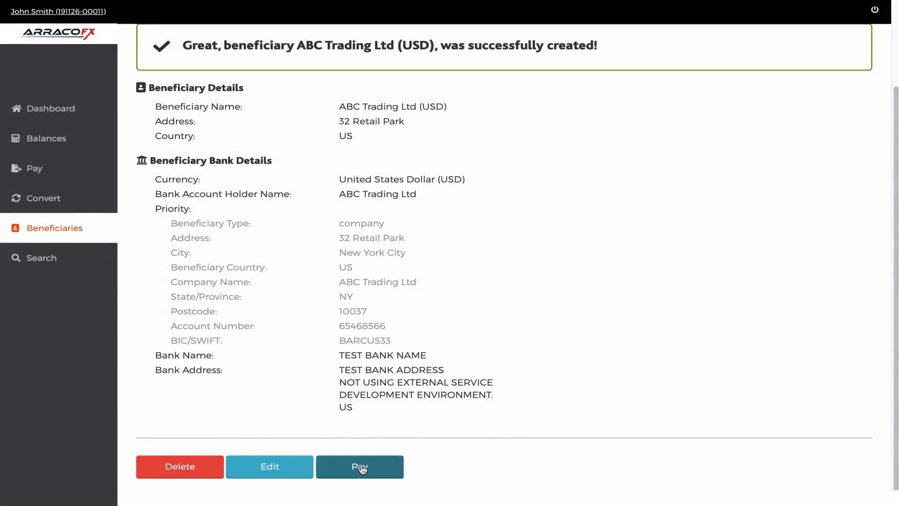
# Start a payment to the new ABC Trading Ltd (USD) beneficiary for 1000 USD and continue to the payment date
pyautogui.click(362, 469)
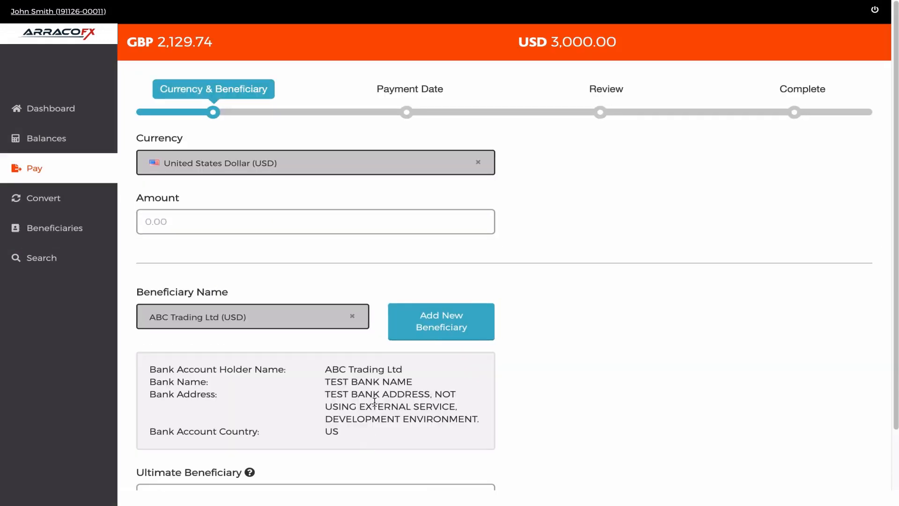
pyautogui.click(356, 221)
pyautogui.write('1000')
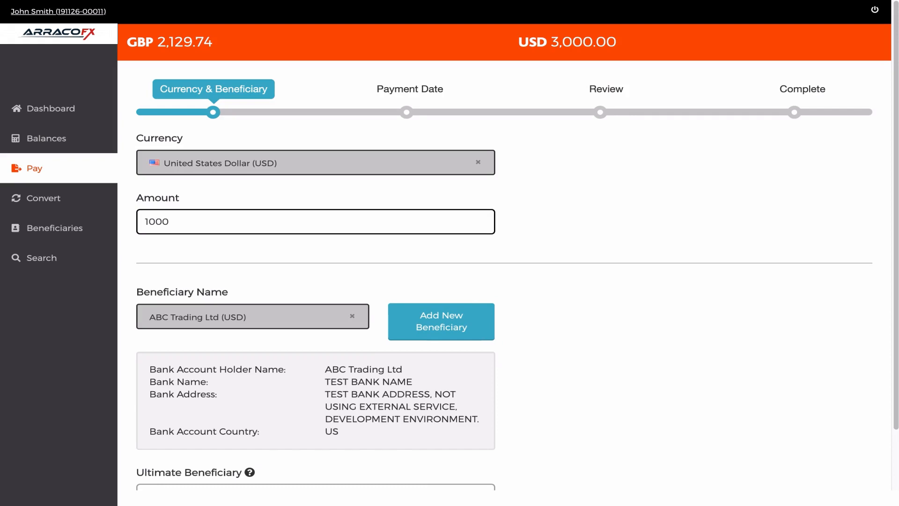
pyautogui.moveTo(894, 228); pyautogui.dragTo(895, 299)
pyautogui.click(293, 484)
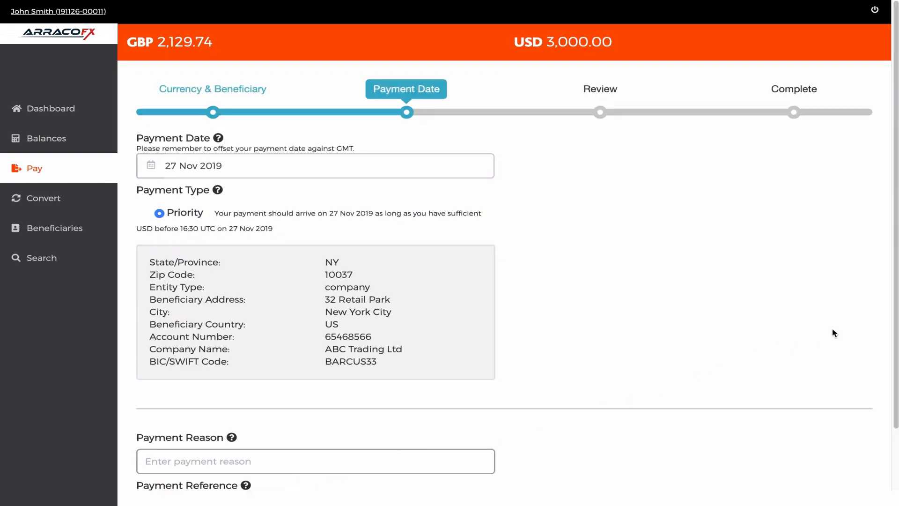
# Enter Invoice as the payment reason and INV - 001 as the payment reference, and proceed to the payment review
pyautogui.moveTo(894, 311); pyautogui.dragTo(895, 389)
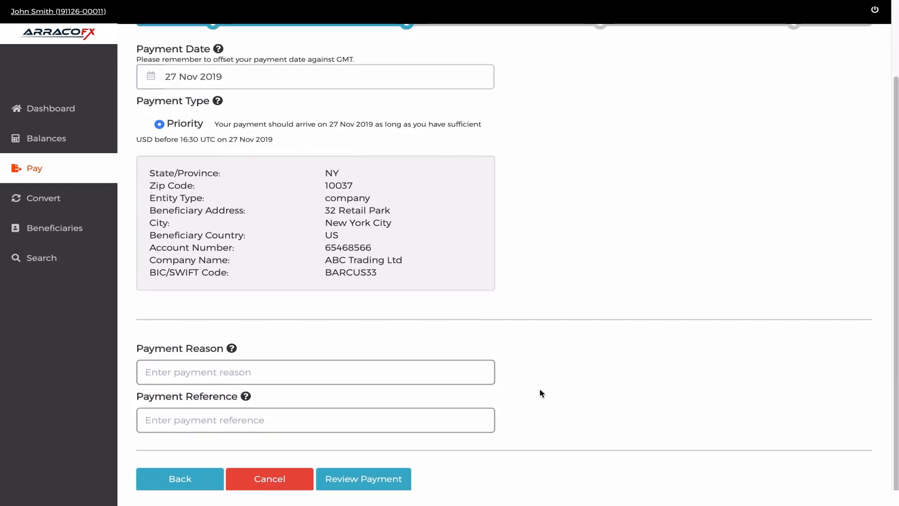
pyautogui.click(354, 373)
pyautogui.write('Invoice')
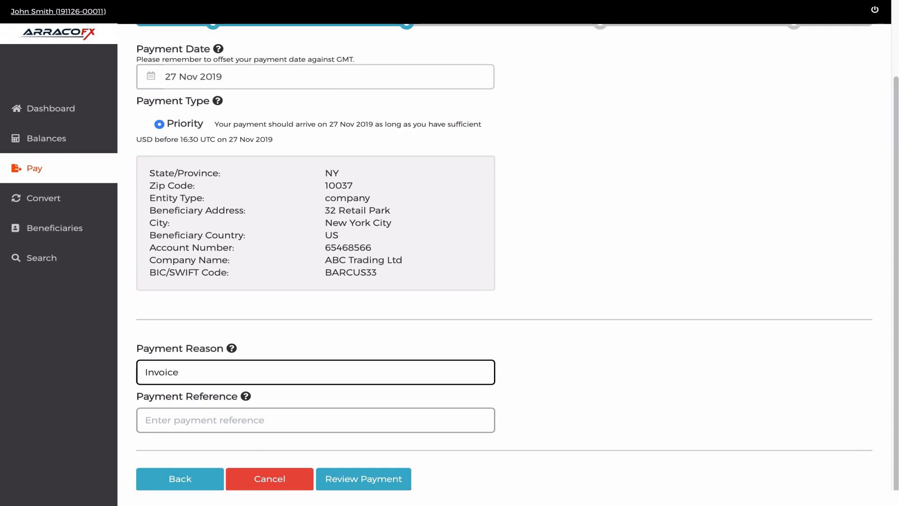
pyautogui.press('Tab')
pyautogui.write('INV')
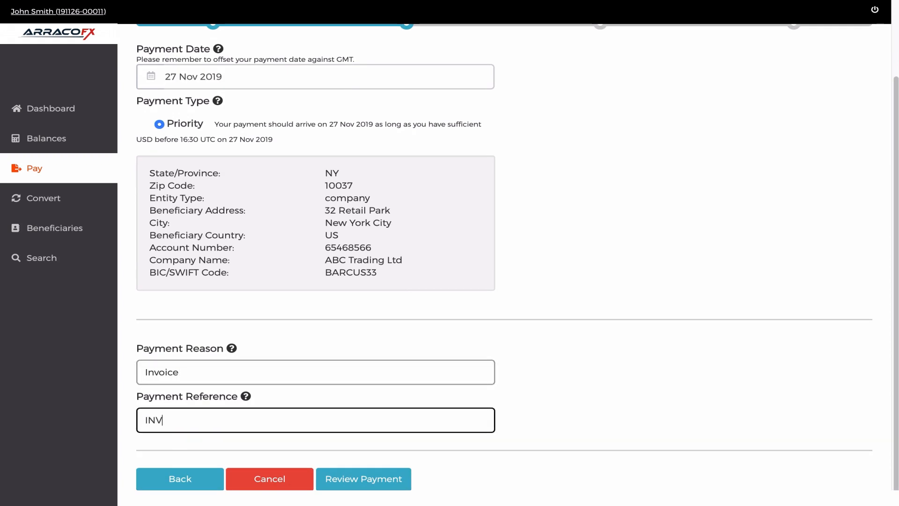
pyautogui.write(' - 001')
pyautogui.click(340, 478)
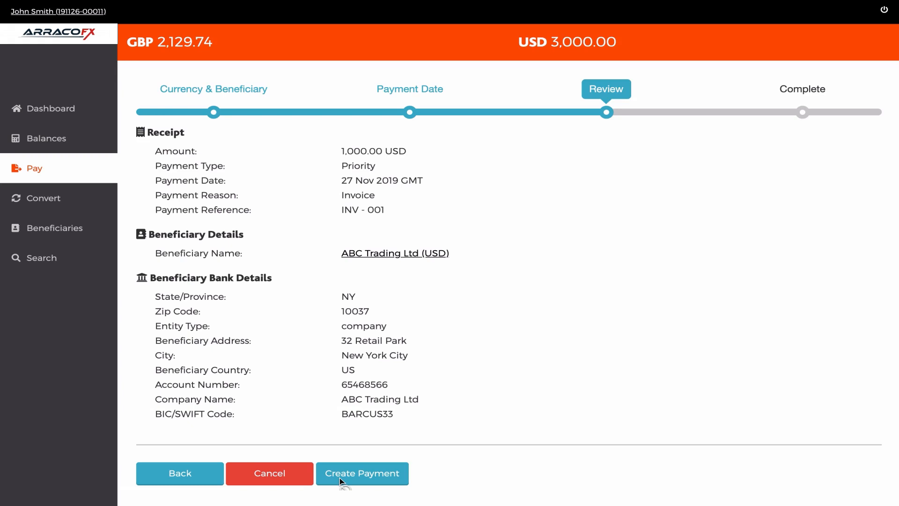
# Create the 1,000.00 USD payment to ABC Trading Ltd and return to the dashboard from its receipt
pyautogui.click(340, 477)
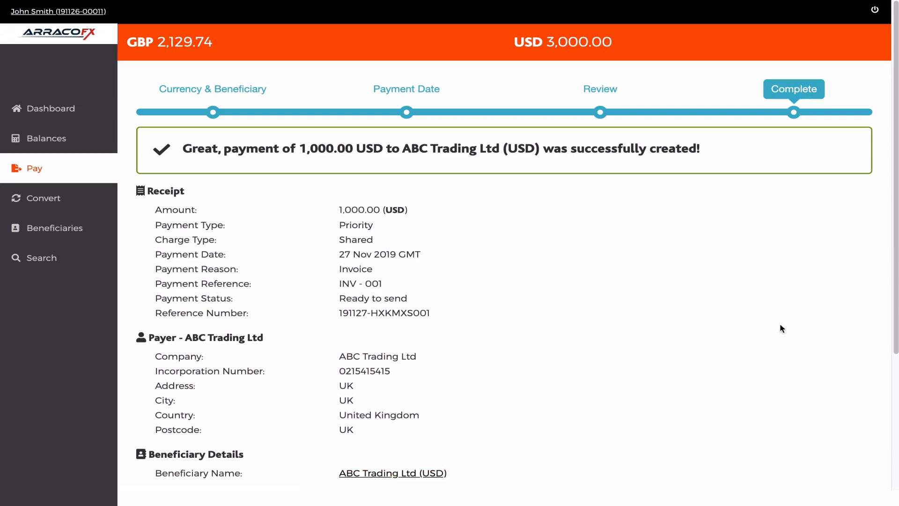
pyautogui.moveTo(897, 259); pyautogui.dragTo(898, 414)
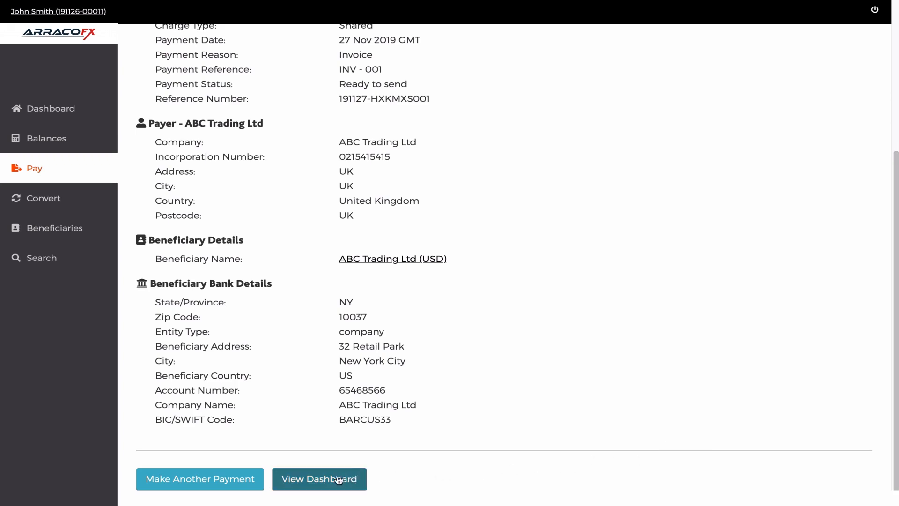
pyautogui.click(311, 480)
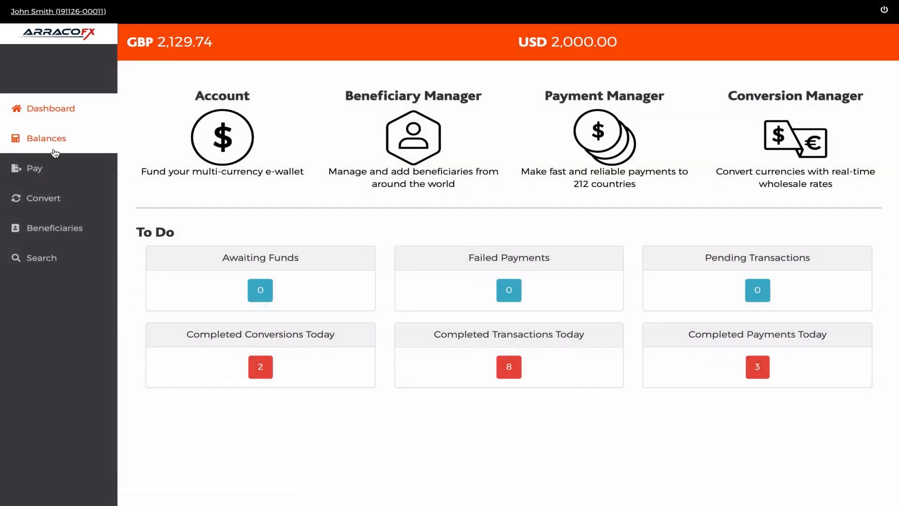
# Start a payment to ABC Trading Ltd (USD) from the beneficiary list, set the amount to 500, and continue to the payment date
pyautogui.click(57, 227)
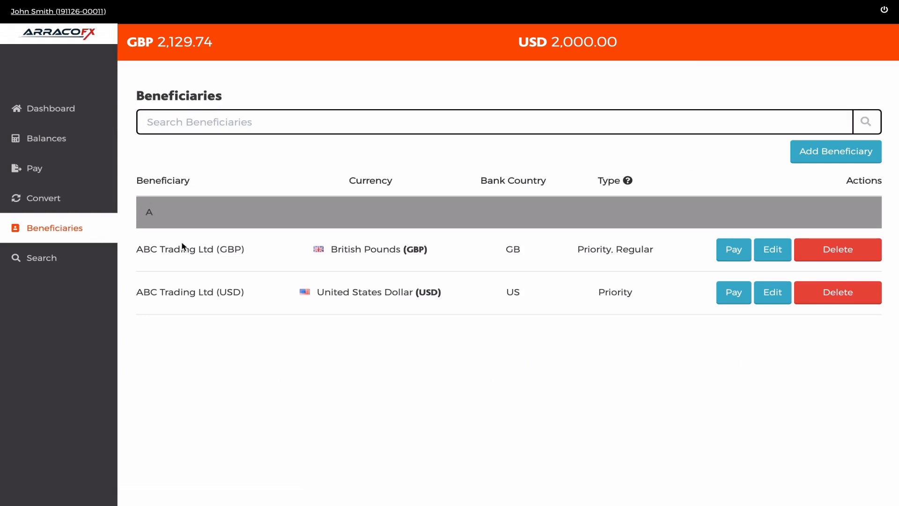
pyautogui.click(737, 299)
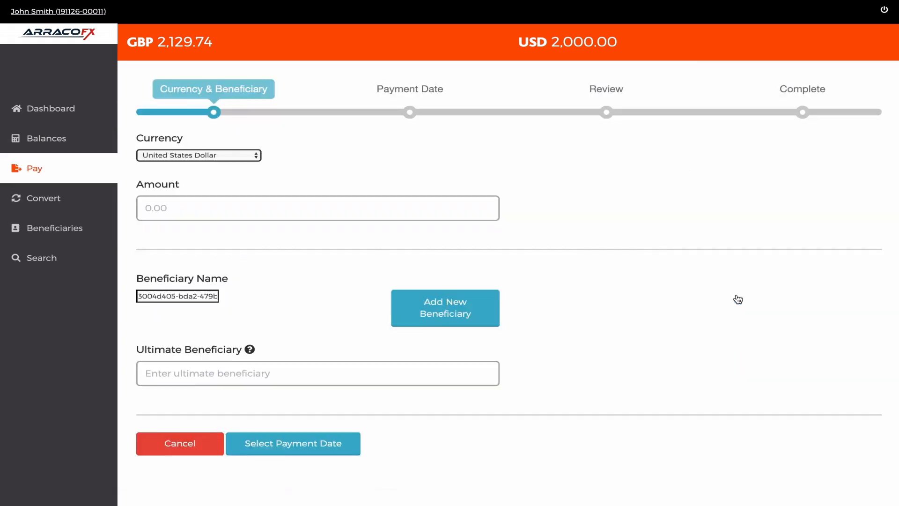
pyautogui.click(437, 229)
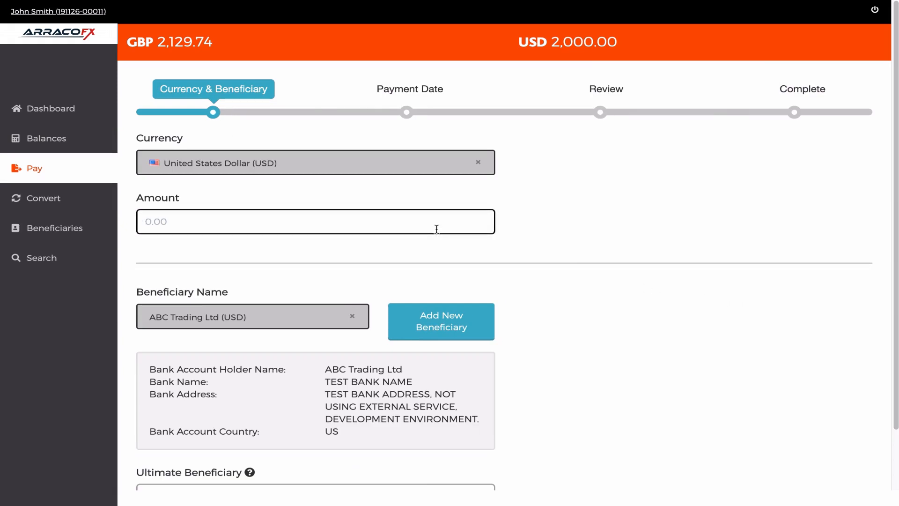
pyautogui.write('500')
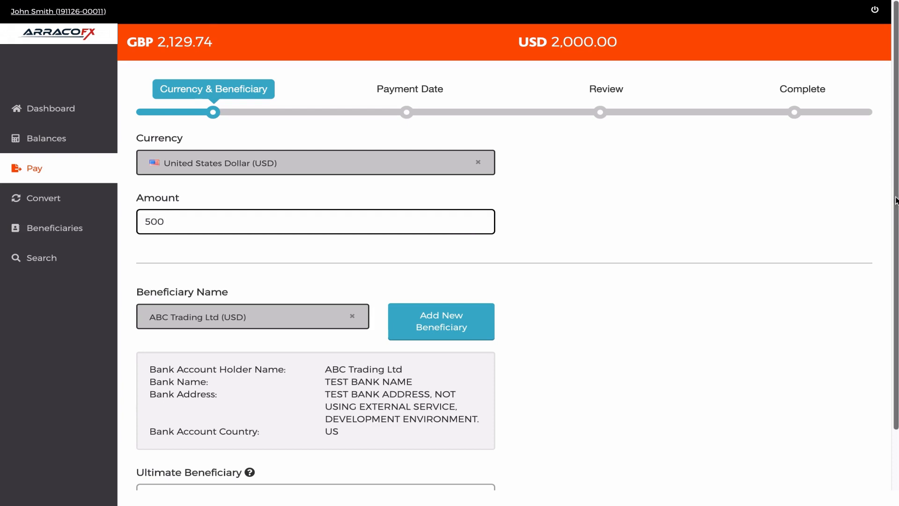
pyautogui.scroll(-2, 890, 201)
pyautogui.click(260, 476)
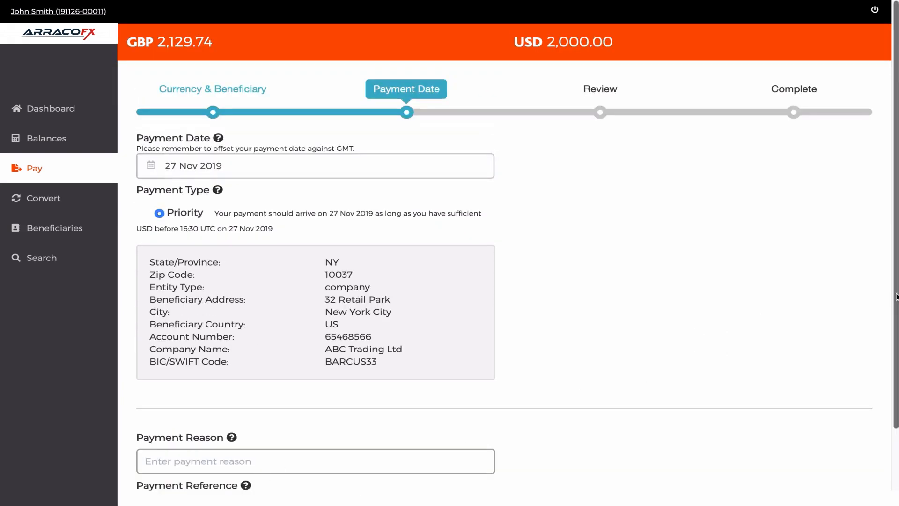
# Enter Invoice as the payment reason and INV - 002 as the payment reference, and proceed to the payment review
pyautogui.scroll(-2, 402, 422)
pyautogui.click(401, 387)
pyautogui.write('Invoice')
pyautogui.press('Tab')
pyautogui.write('INV - 002')
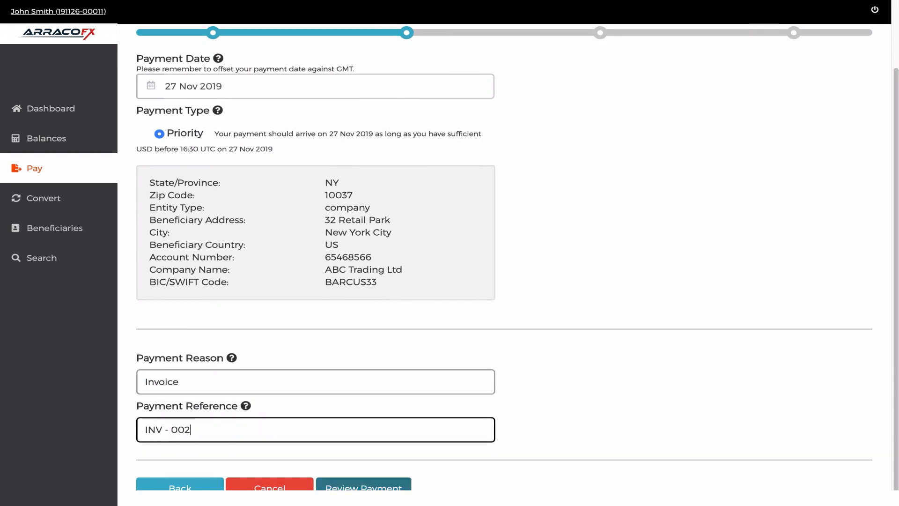
pyautogui.click(363, 485)
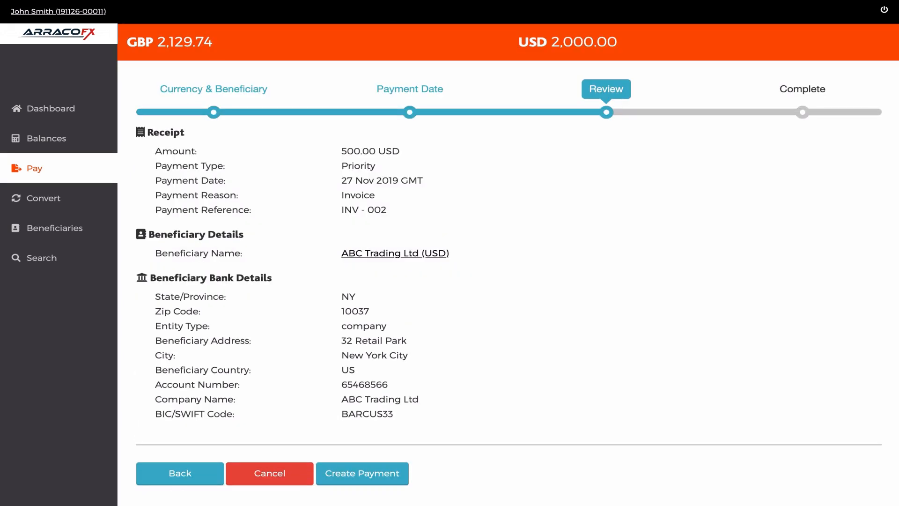
# Create the 500.00 USD payment to ABC Trading Ltd and look through its receipt
pyautogui.click(383, 472)
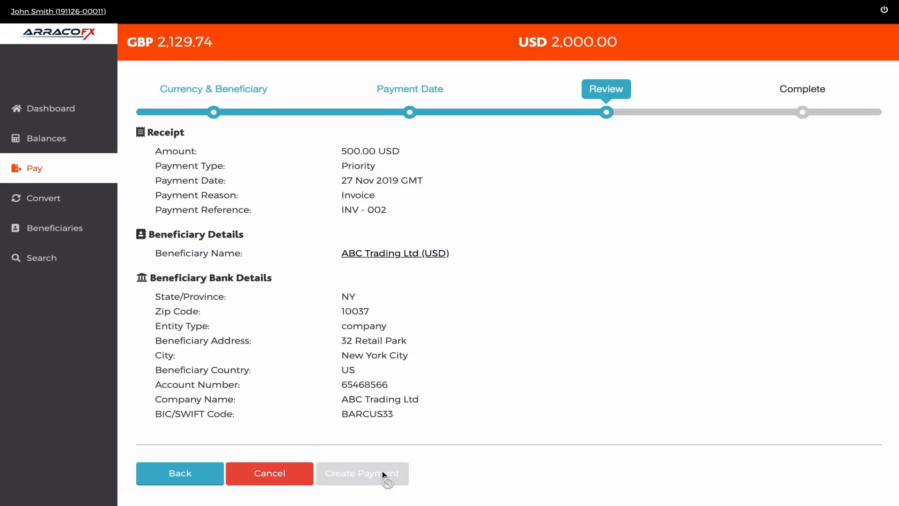
pyautogui.scroll(-1, 895, 313)
pyautogui.scroll(-4, 896, 313)
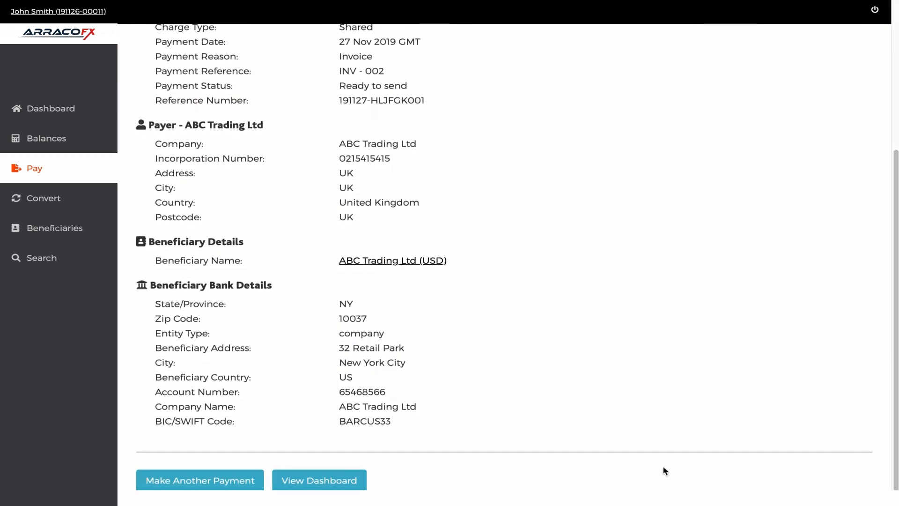
# Leave the payment receipt and open the first listed record in the payments search
pyautogui.click(307, 481)
pyautogui.click(38, 257)
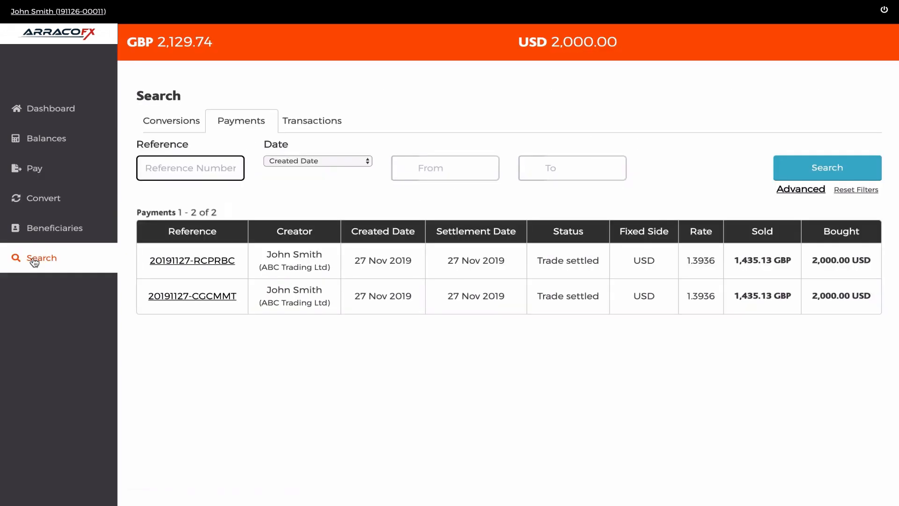
pyautogui.click(172, 261)
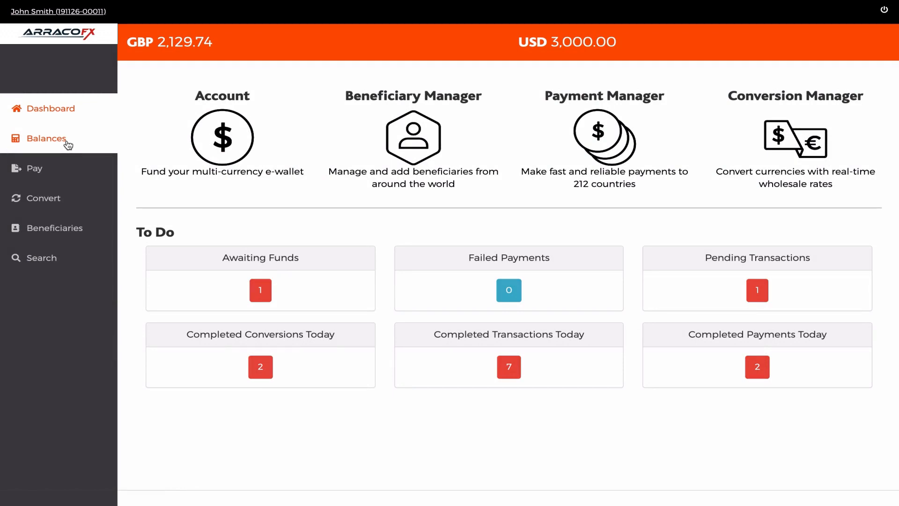
# Select Euro (EUR) as a new currency in the currency balances and open its funding details
pyautogui.click(68, 140)
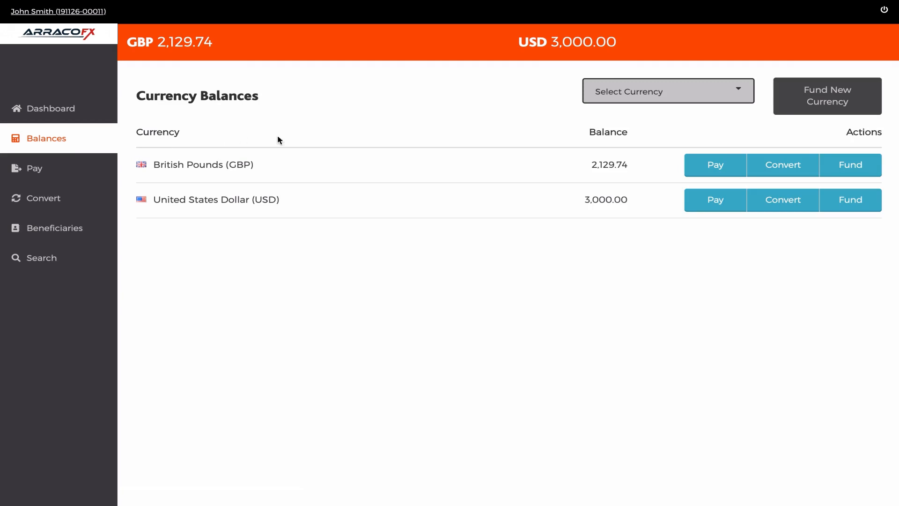
pyautogui.click(645, 93)
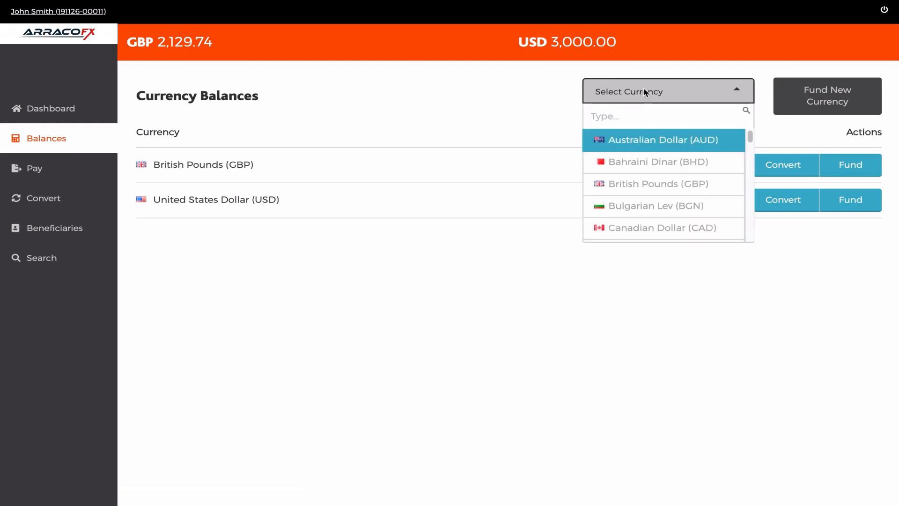
pyautogui.write('eur')
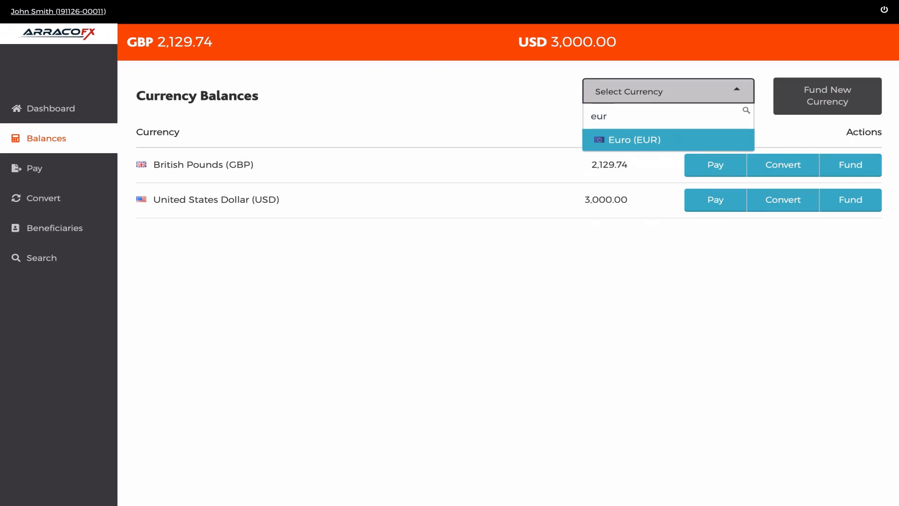
pyautogui.click(656, 141)
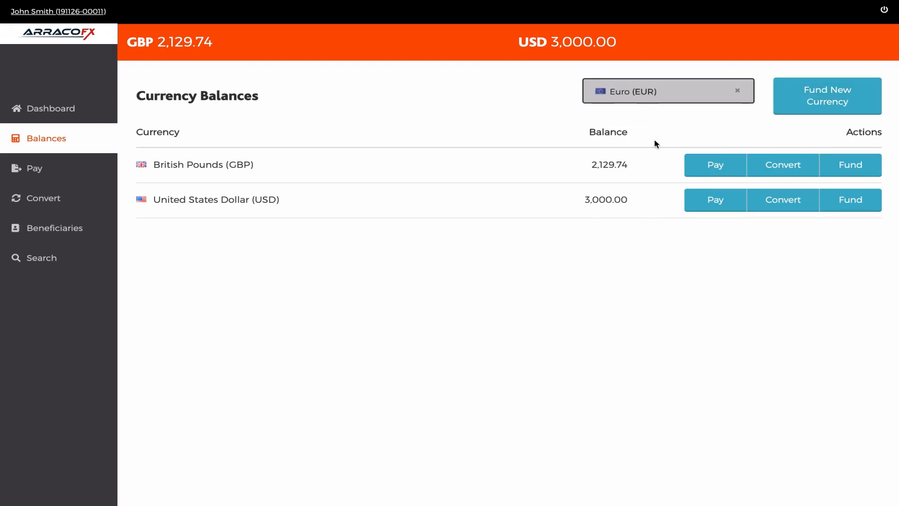
pyautogui.click(826, 99)
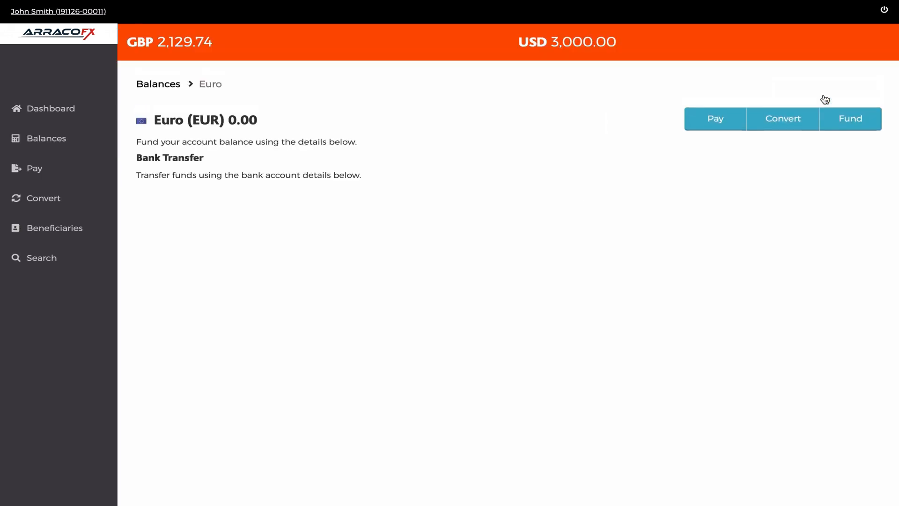